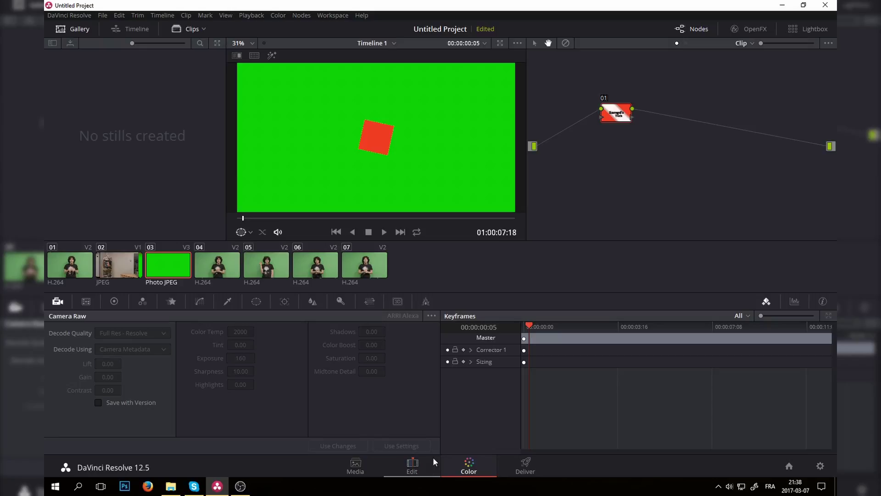
Step: Open the Qualifier and switch it from HSL to 3D mode for clips 03, 01 and 04
{"action": "left_click", "coordinate": [229, 301]}
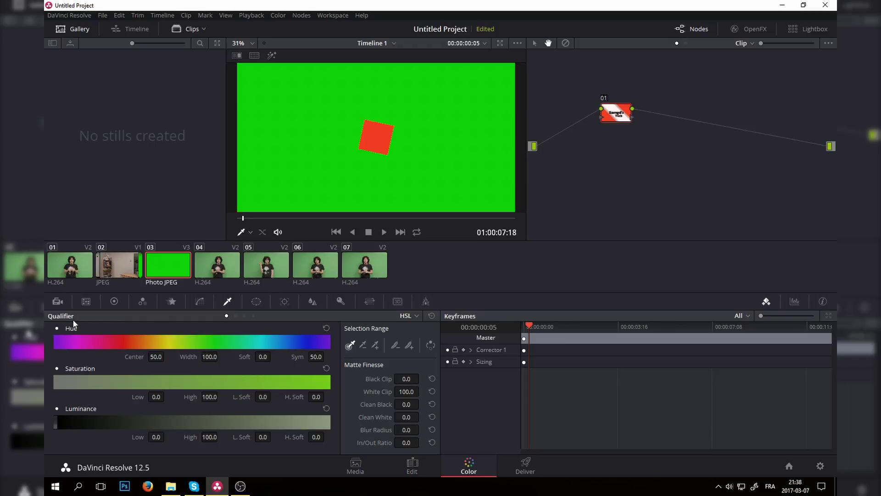
{"action": "left_click", "coordinate": [413, 317]}
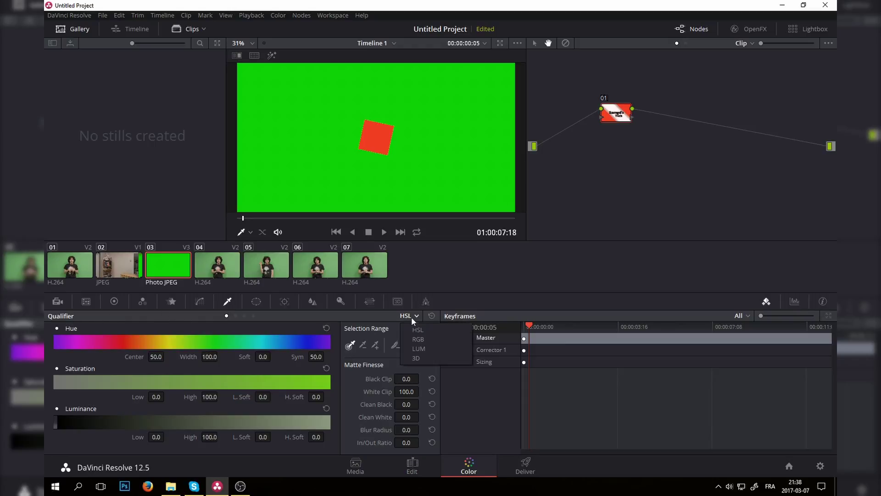
{"action": "left_click", "coordinate": [419, 359]}
{"action": "left_click", "coordinate": [69, 273]}
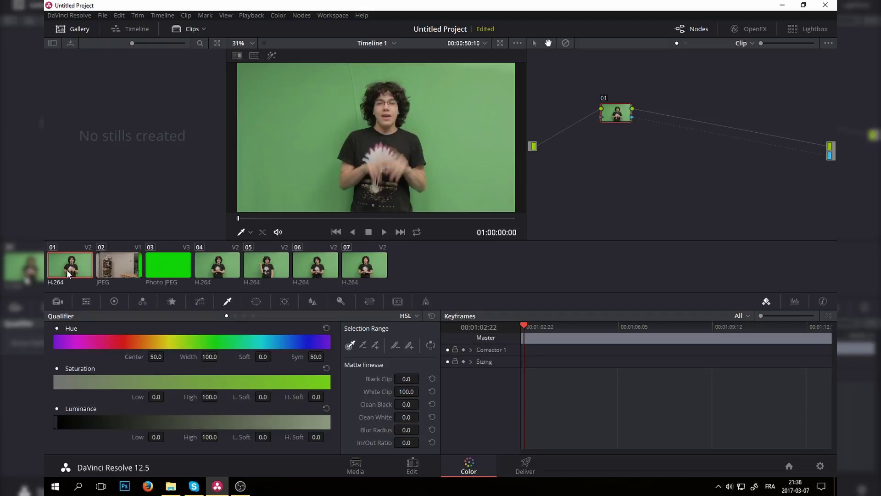
{"action": "left_click", "coordinate": [412, 316]}
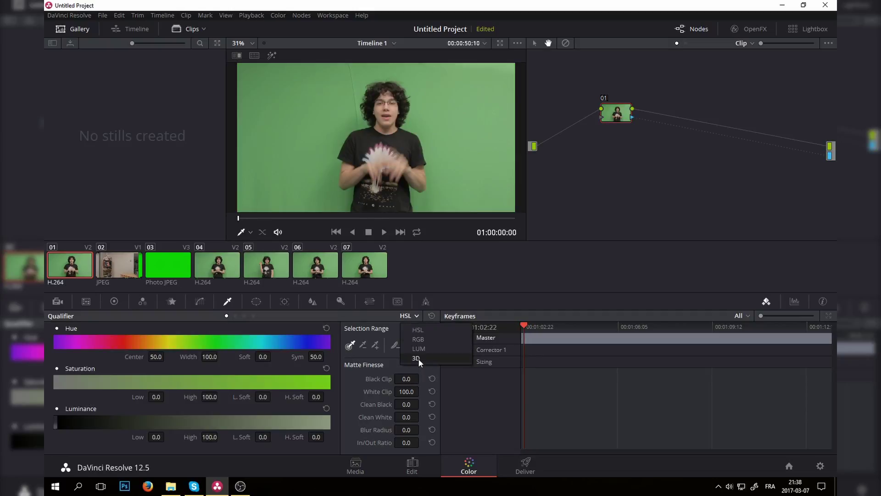
{"action": "left_click", "coordinate": [417, 359]}
{"action": "left_click", "coordinate": [216, 266]}
{"action": "left_click", "coordinate": [412, 315]}
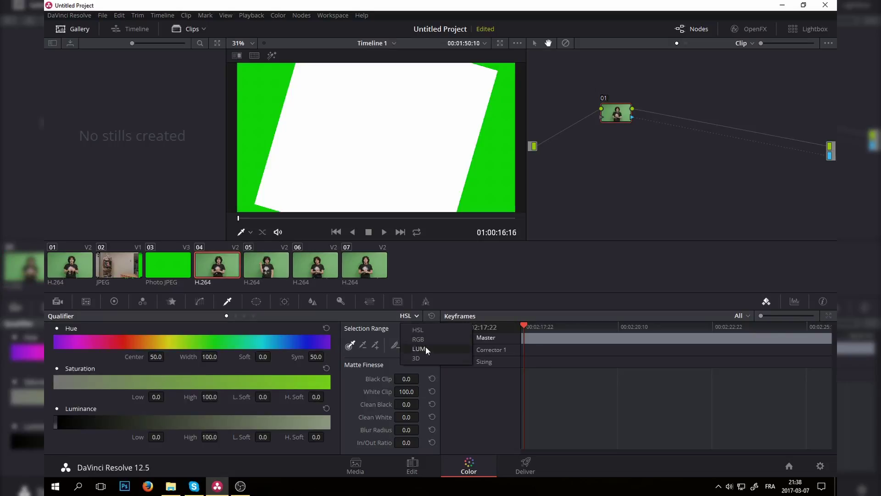
{"action": "left_click", "coordinate": [433, 366]}
Step: Play and scrub through clips 01 and 05 to examine the subject's movement against the green screen
{"action": "left_click", "coordinate": [77, 269]}
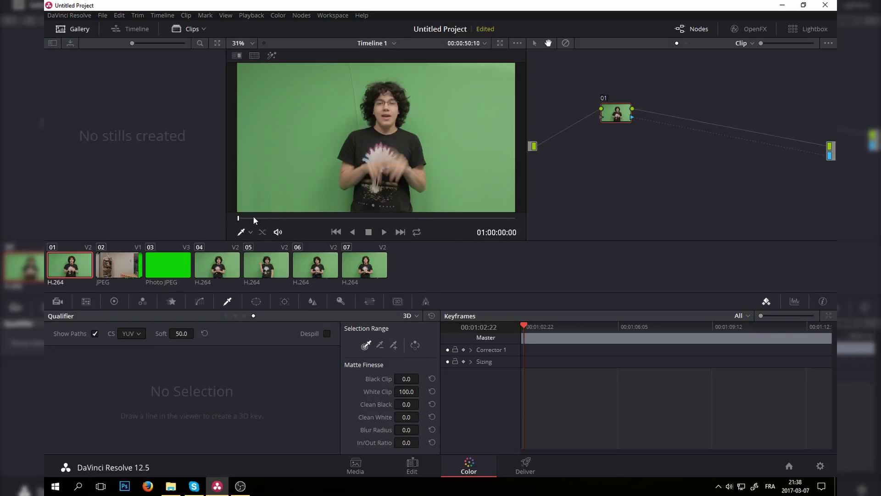
{"action": "key", "text": "space"}
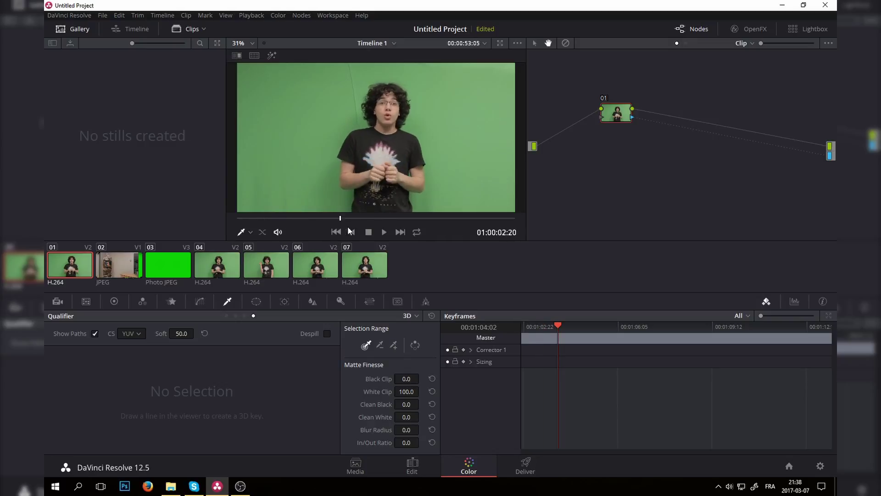
{"action": "left_click_drag", "start_coordinate": [348, 227], "coordinate": [203, 221]}
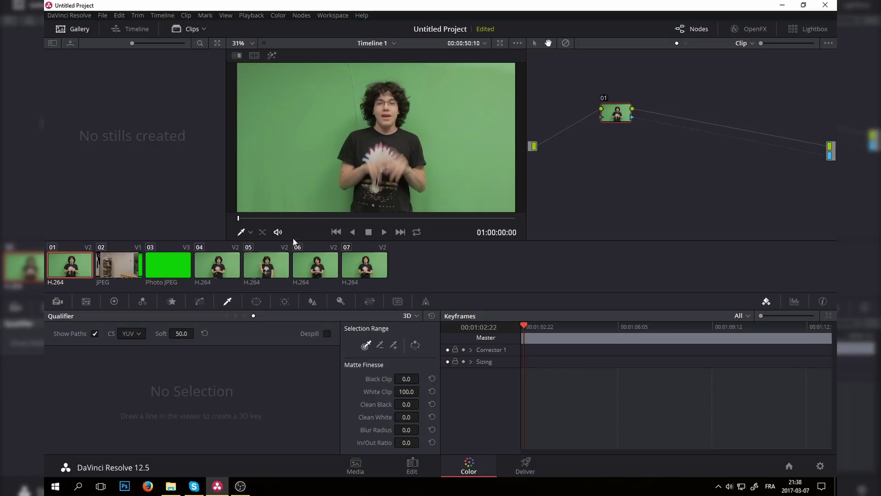
{"action": "key", "text": "l"}
{"action": "key", "text": "j"}
{"action": "key", "text": "l"}
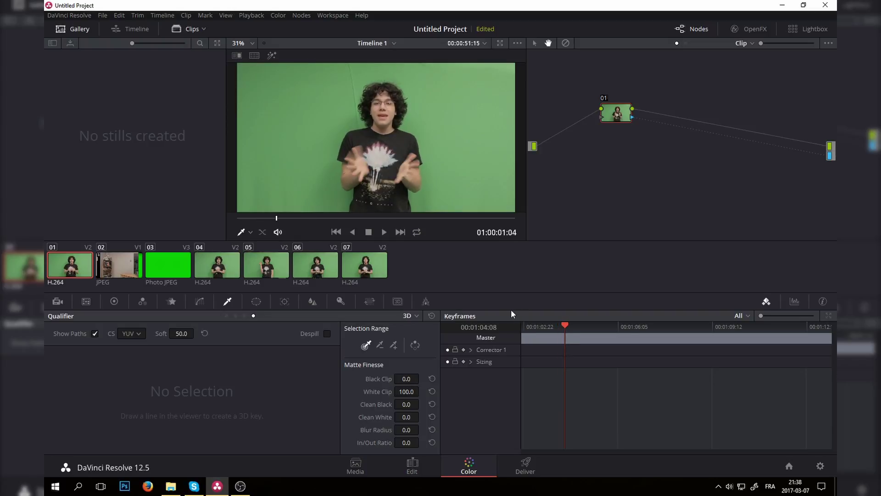
{"action": "key", "text": "j"}
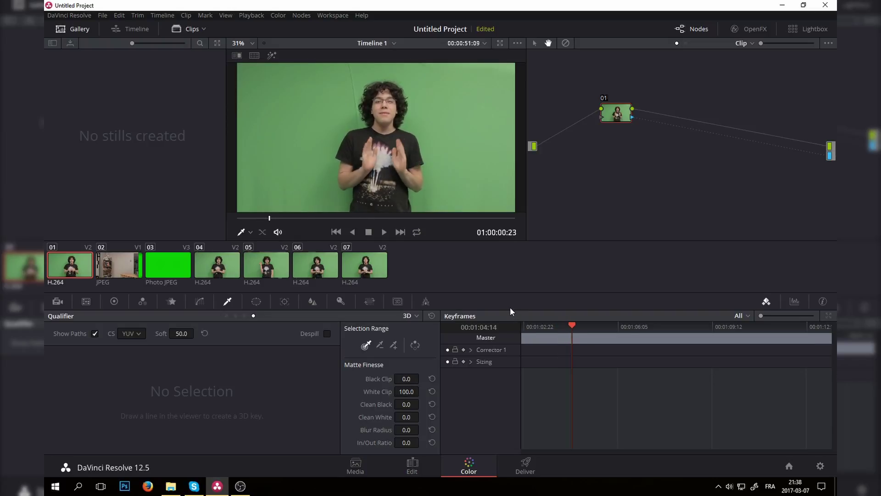
{"action": "key", "text": "Right"}
{"action": "key", "text": "Right"}
{"action": "key", "text": "Right"}
{"action": "key", "text": "Right"}
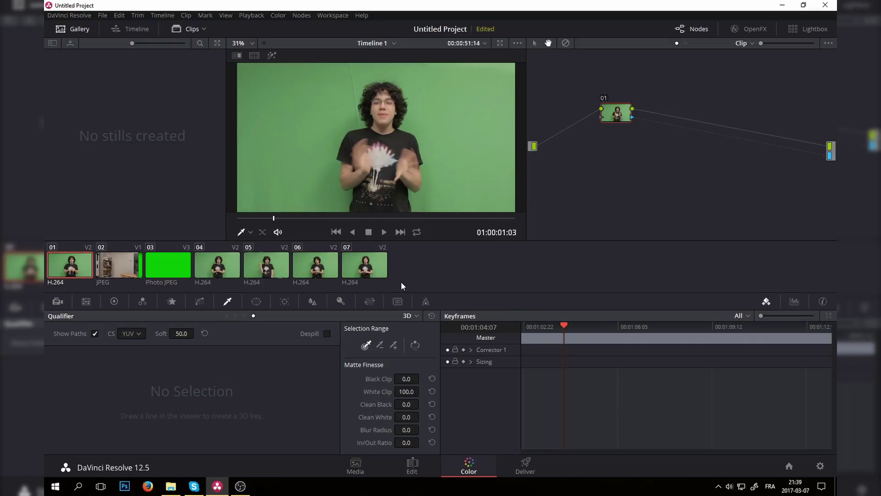
{"action": "key", "text": "space"}
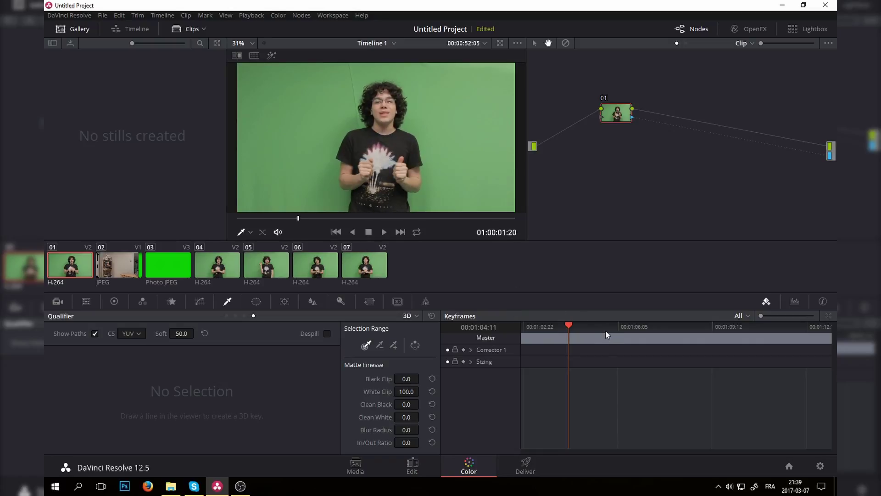
{"action": "left_click_drag", "start_coordinate": [606, 332], "coordinate": [662, 347]}
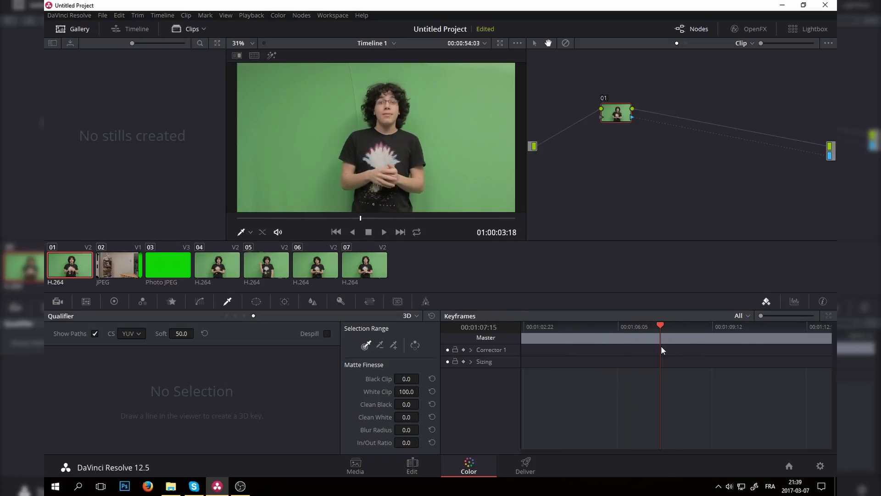
{"action": "left_click", "coordinate": [282, 273]}
{"action": "mouse_move", "coordinate": [567, 332]}
{"action": "left_mouse_down"}
{"action": "mouse_move", "coordinate": [593, 338]}
{"action": "mouse_move", "coordinate": [565, 336]}
{"action": "left_mouse_up"}
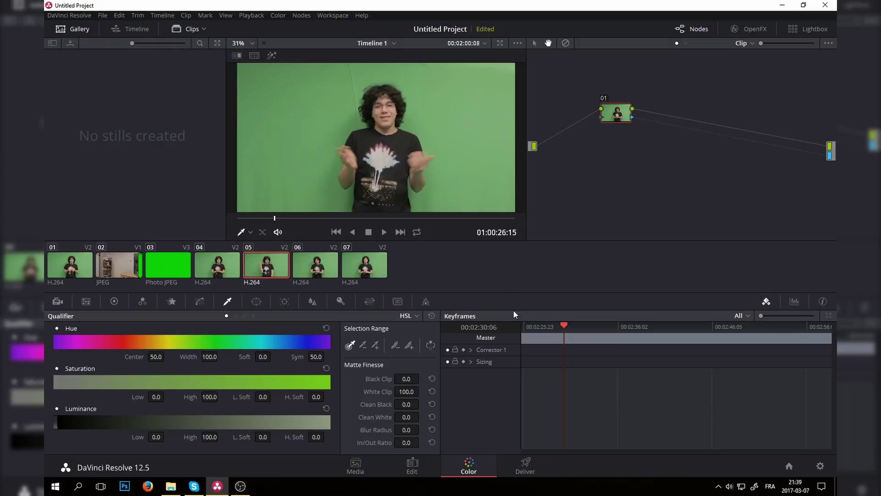
{"action": "left_click_drag", "start_coordinate": [537, 330], "coordinate": [513, 328]}
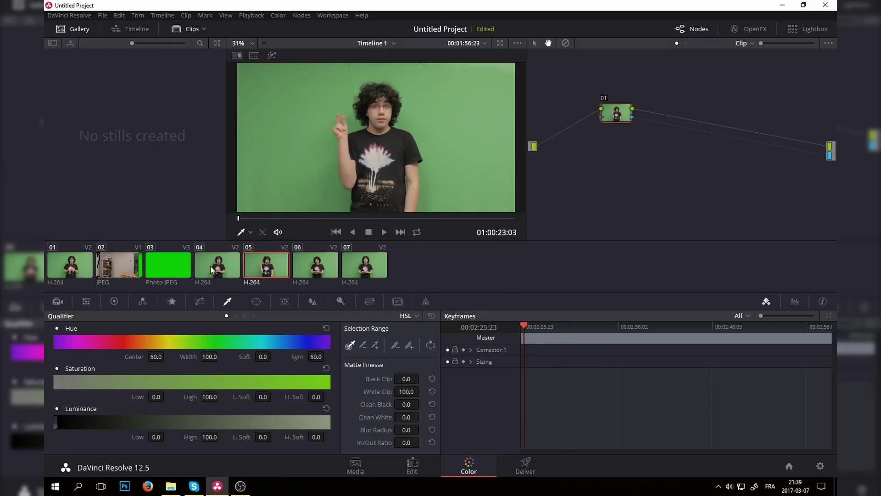
Step: Enable Despill for clip 01 and sample its green background with a long 3D Qualifier stroke around the subject
{"action": "left_click", "coordinate": [65, 272]}
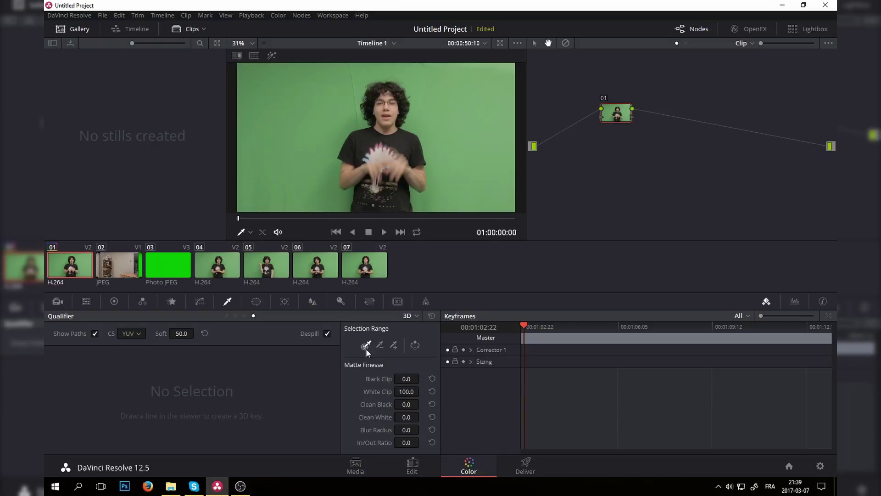
{"action": "mouse_move", "coordinate": [341, 207]}
{"action": "left_mouse_down"}
{"action": "mouse_move", "coordinate": [268, 169]}
{"action": "mouse_move", "coordinate": [292, 146]}
{"action": "mouse_move", "coordinate": [304, 100]}
{"action": "mouse_move", "coordinate": [312, 107]}
{"action": "mouse_move", "coordinate": [376, 74]}
{"action": "mouse_move", "coordinate": [455, 81]}
{"action": "mouse_move", "coordinate": [471, 131]}
{"action": "mouse_move", "coordinate": [452, 115]}
{"action": "mouse_move", "coordinate": [502, 147]}
{"action": "mouse_move", "coordinate": [481, 205]}
{"action": "mouse_move", "coordinate": [440, 160]}
{"action": "mouse_move", "coordinate": [480, 148]}
{"action": "left_mouse_up"}
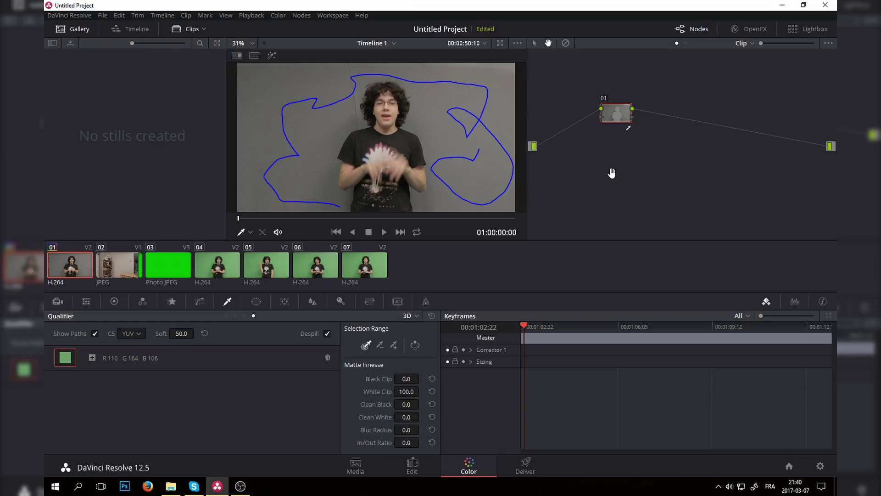
Step: Add an alpha output to the node graph, connect node 01's key output to it and invert the qualifier selection
{"action": "right_click", "coordinate": [644, 133]}
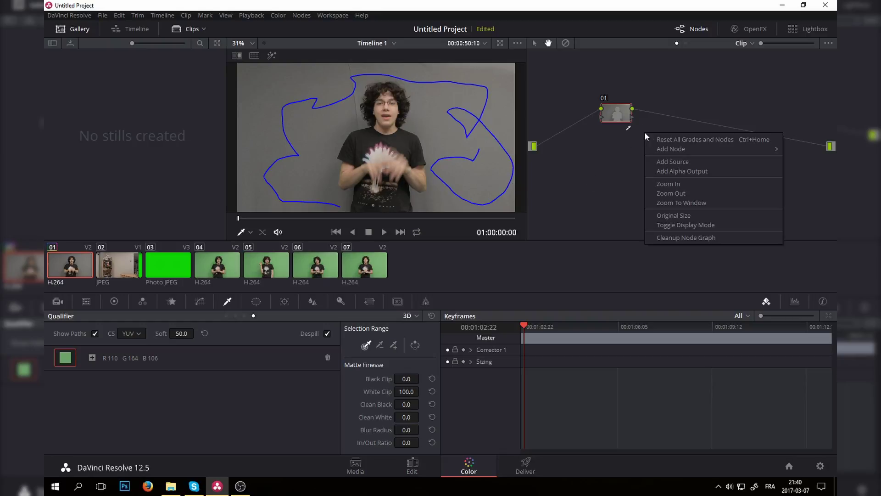
{"action": "left_click", "coordinate": [689, 173]}
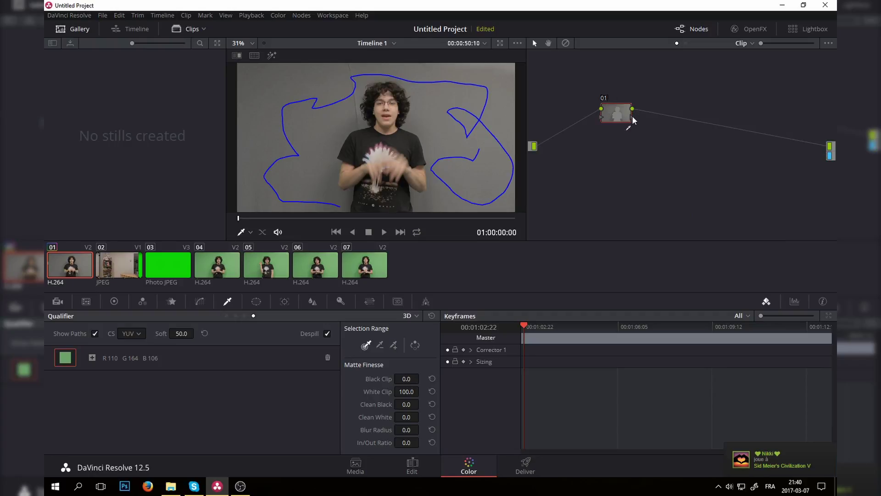
{"action": "left_click_drag", "start_coordinate": [755, 151], "coordinate": [830, 155]}
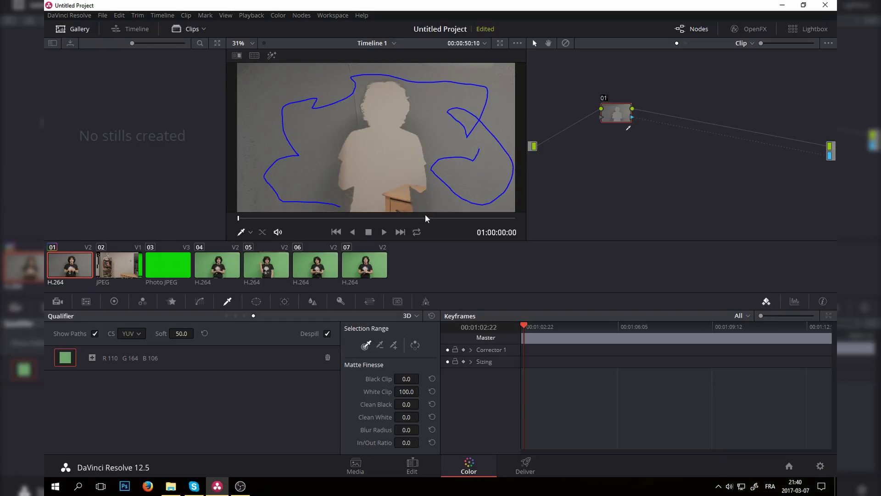
{"action": "left_click", "coordinate": [416, 345]}
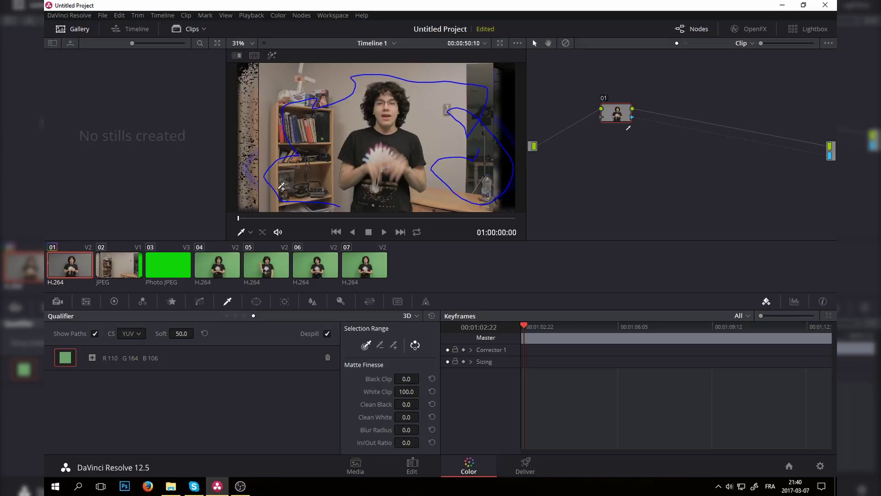
Step: On the Edit page, set the V1 background image's zoom to 1.450 and its position to X 88, Y 67
{"action": "left_click", "coordinate": [412, 466]}
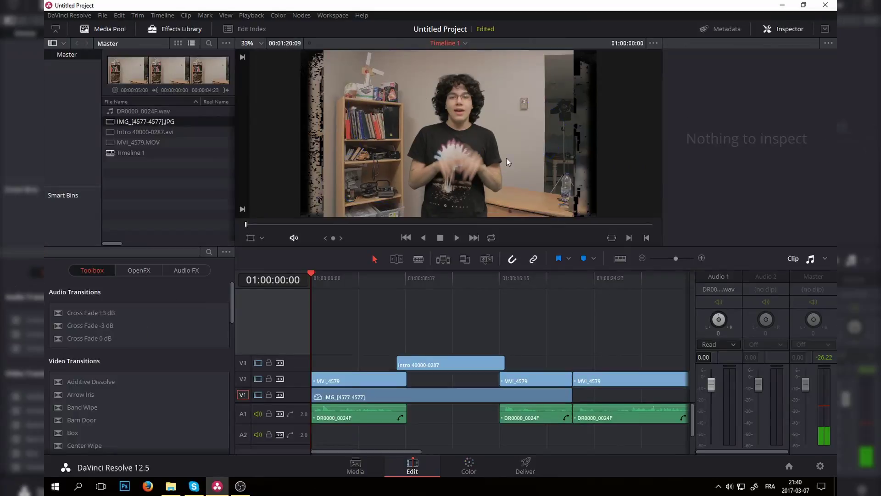
{"action": "left_click", "coordinate": [488, 391]}
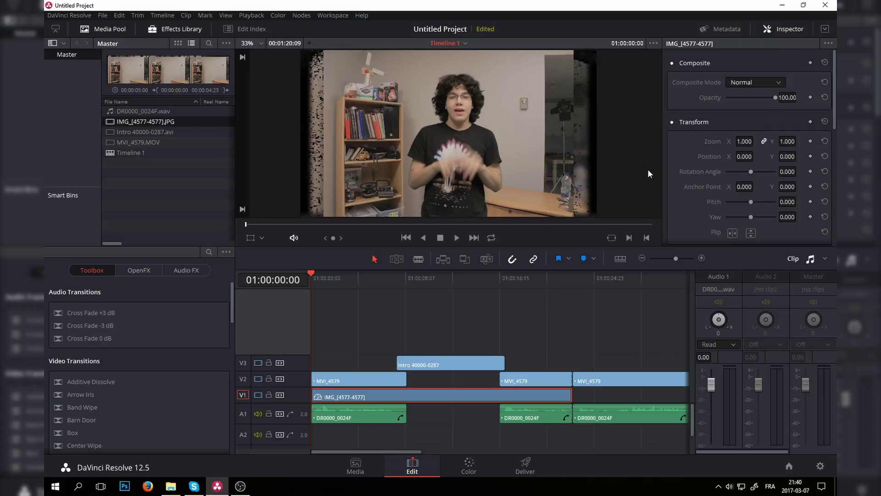
{"action": "mouse_move", "coordinate": [742, 142]}
{"action": "left_mouse_down"}
{"action": "mouse_move", "coordinate": [755, 157]}
{"action": "mouse_move", "coordinate": [786, 156]}
{"action": "mouse_move", "coordinate": [756, 141]}
{"action": "mouse_move", "coordinate": [766, 156]}
{"action": "mouse_move", "coordinate": [799, 155]}
{"action": "mouse_move", "coordinate": [747, 156]}
{"action": "mouse_move", "coordinate": [756, 141]}
{"action": "left_mouse_up"}
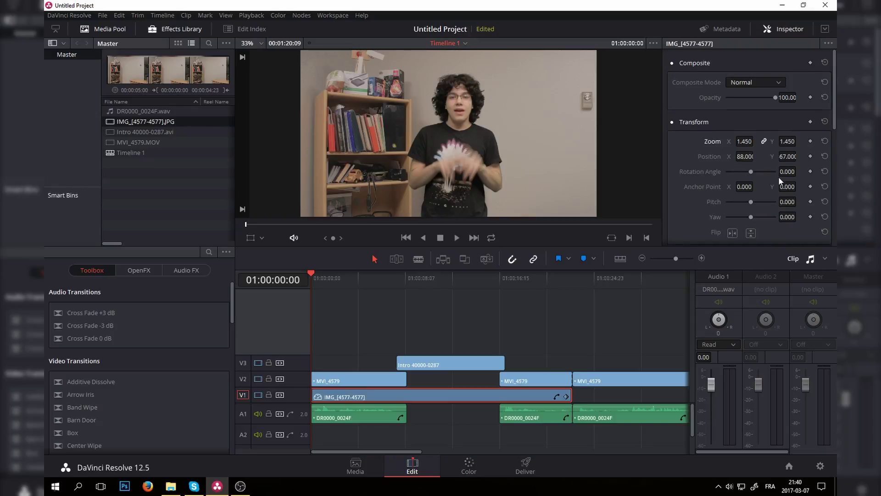
Step: Set the background image's pitch to 0.050 and its position to X 55, Y 71, and check the subject's edges up close
{"action": "scroll", "coordinate": [779, 176], "scroll_direction": "down", "scroll_amount": 3}
{"action": "scroll", "coordinate": [745, 169], "scroll_direction": "up", "scroll_amount": 1}
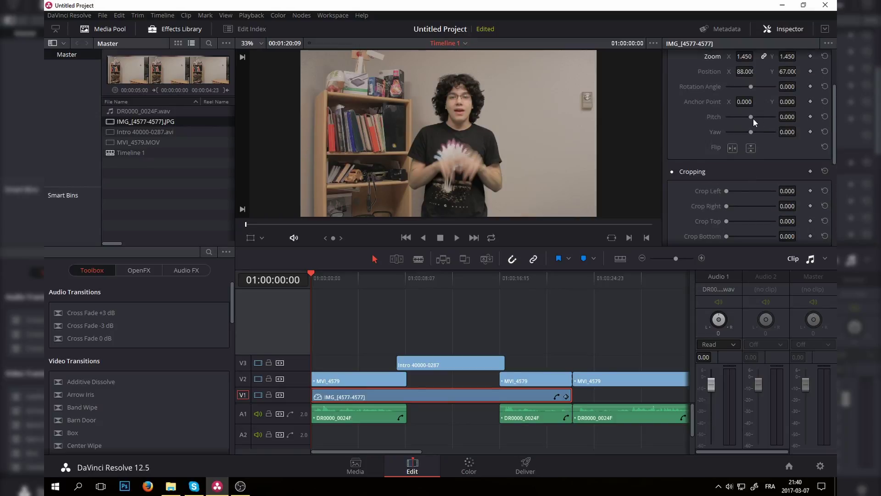
{"action": "left_click_drag", "start_coordinate": [753, 118], "coordinate": [751, 119]}
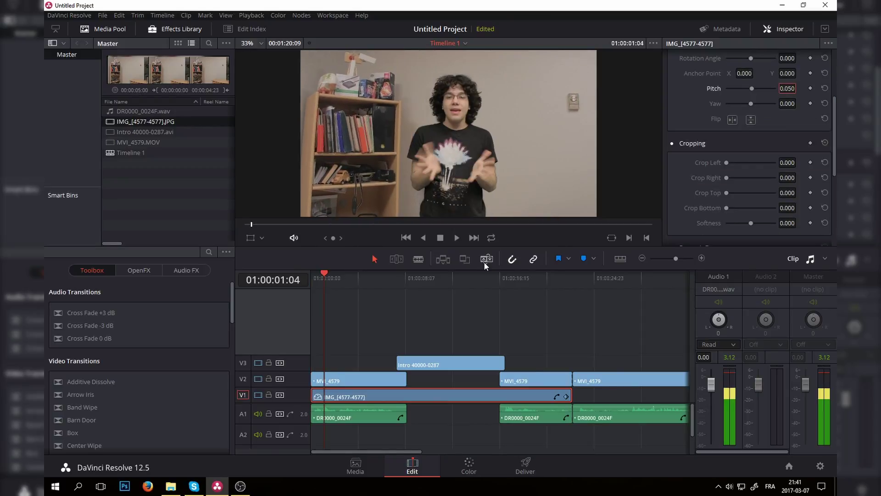
{"action": "scroll", "coordinate": [766, 99], "scroll_direction": "up", "scroll_amount": 3}
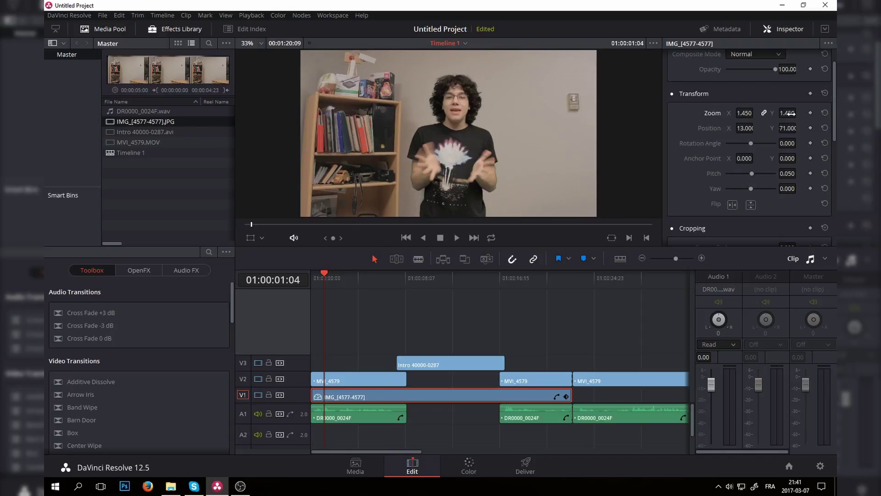
{"action": "left_click_drag", "start_coordinate": [787, 128], "coordinate": [756, 128]}
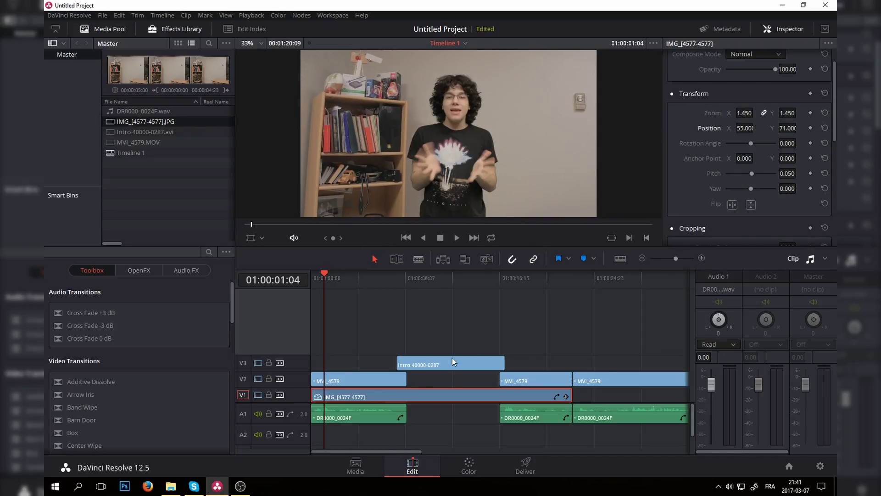
{"action": "scroll", "coordinate": [492, 192], "scroll_direction": "up", "scroll_amount": 5}
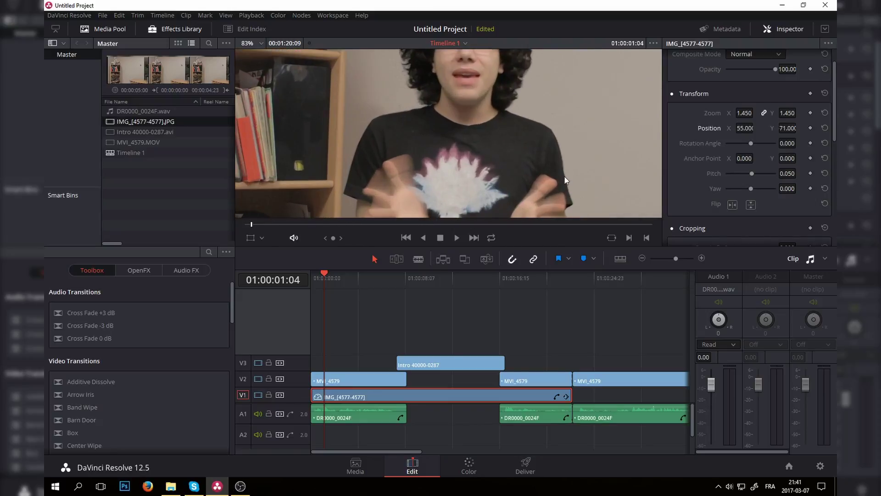
{"action": "scroll", "coordinate": [545, 205], "scroll_direction": "down", "scroll_amount": 4}
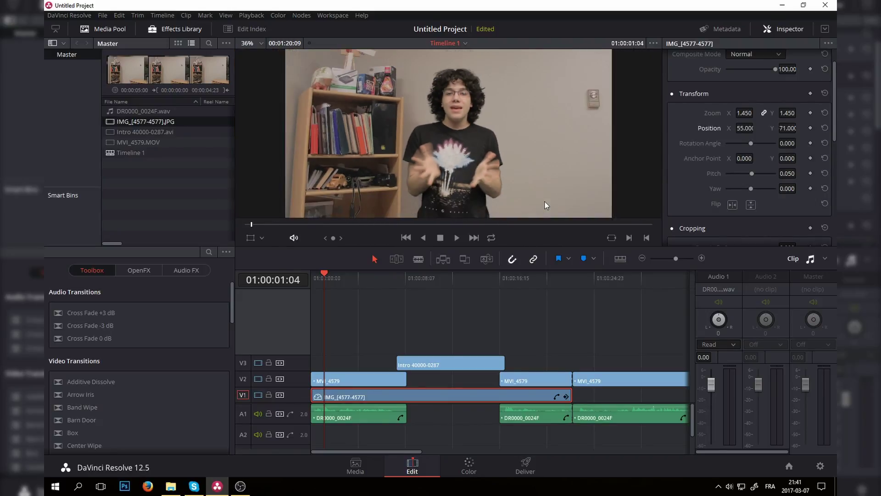
Step: Return to the Color page and set the key's Blur Radius to 20.0, checking the subject's edges
{"action": "left_click", "coordinate": [467, 467]}
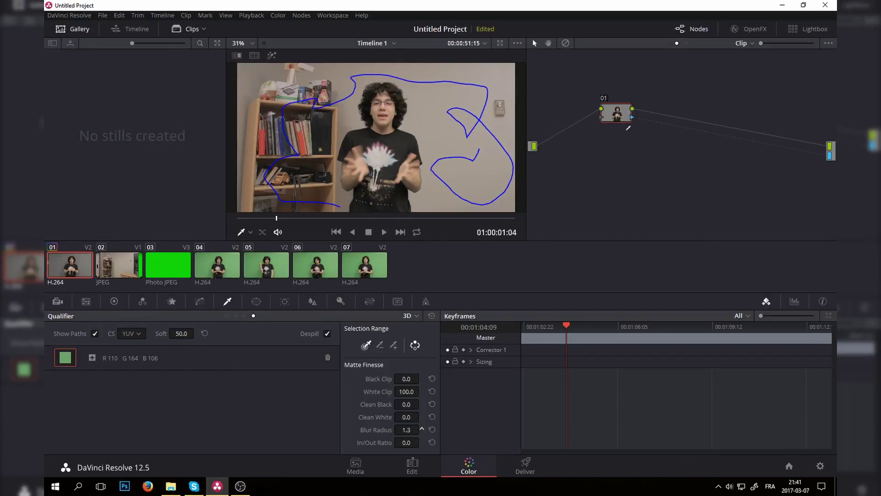
{"action": "mouse_move", "coordinate": [406, 430]}
{"action": "left_mouse_down"}
{"action": "mouse_move", "coordinate": [427, 429]}
{"action": "mouse_move", "coordinate": [404, 430]}
{"action": "left_mouse_up"}
{"action": "scroll", "coordinate": [427, 195], "scroll_direction": "up", "scroll_amount": 5}
{"action": "scroll", "coordinate": [473, 183], "scroll_direction": "down", "scroll_amount": 3}
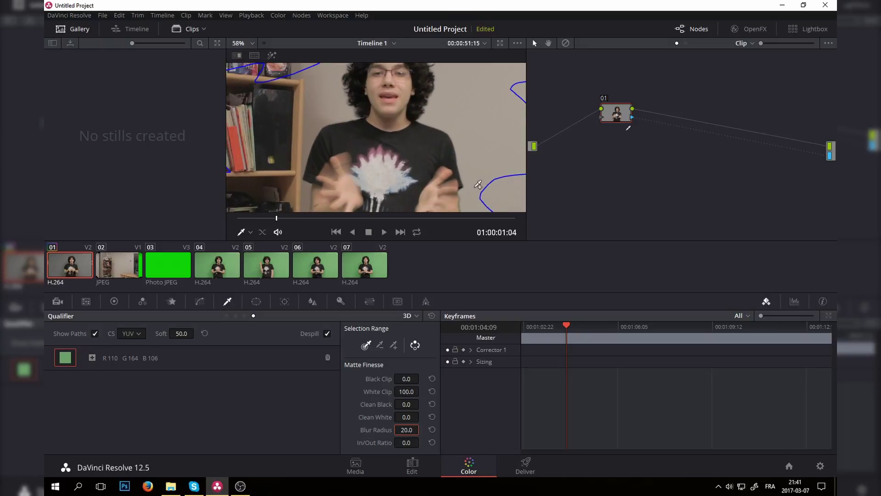
Step: Set the key's In/Out Ratio to -65.1 and Clean Black to 14.1
{"action": "left_click_drag", "start_coordinate": [412, 443], "coordinate": [422, 443]}
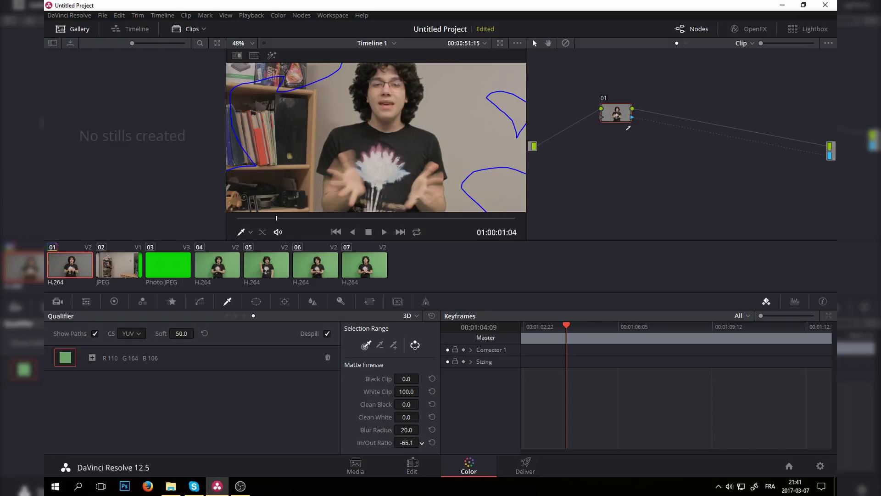
{"action": "scroll", "coordinate": [433, 160], "scroll_direction": "down", "scroll_amount": 3}
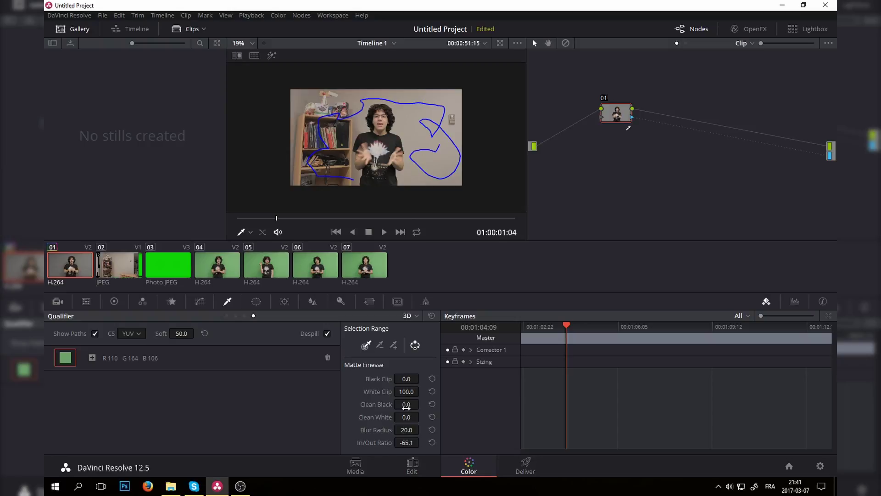
{"action": "scroll", "coordinate": [426, 165], "scroll_direction": "up", "scroll_amount": 3}
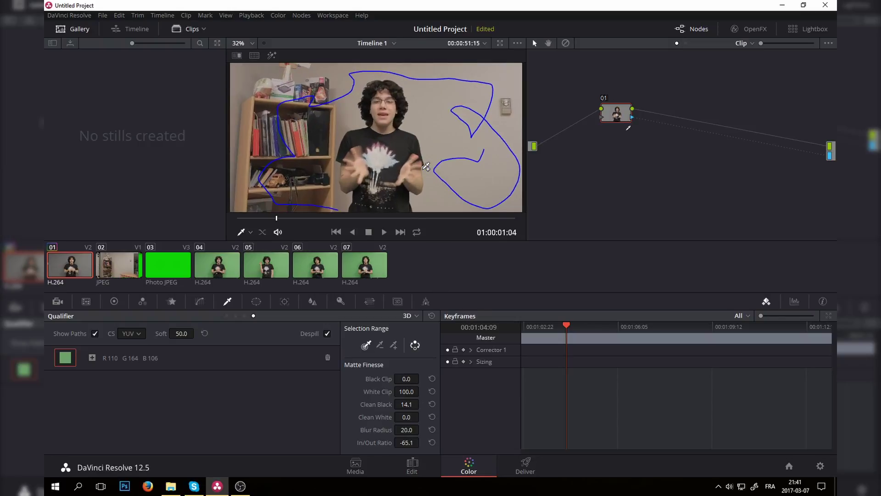
Step: Play back the keyed clip over the room photo to check the matte in motion
{"action": "scroll", "coordinate": [424, 152], "scroll_direction": "down", "scroll_amount": 2}
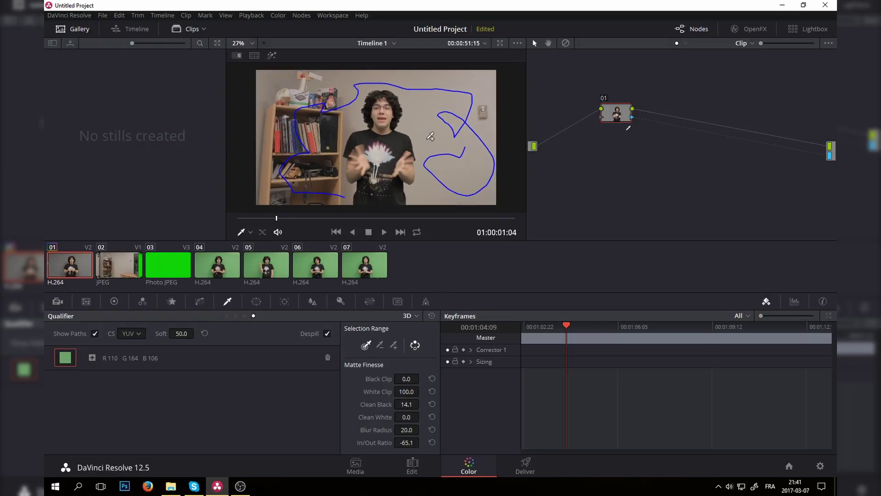
{"action": "key", "text": "space"}
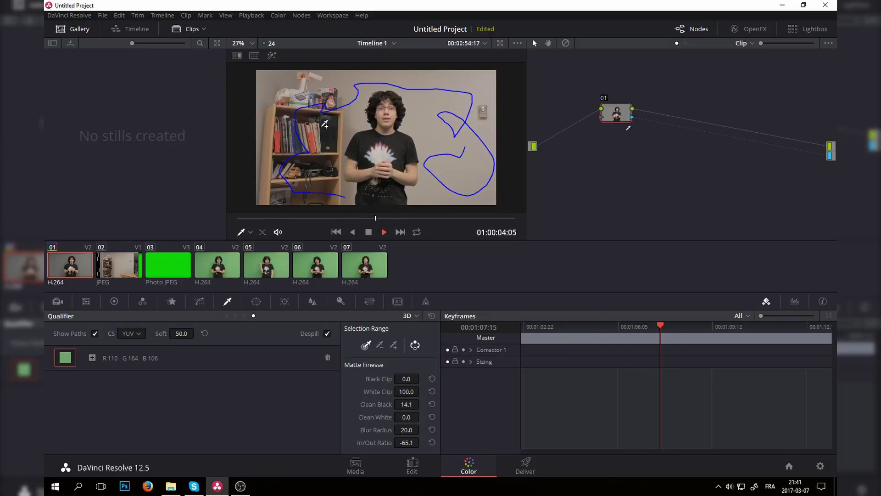
{"action": "key", "text": "space"}
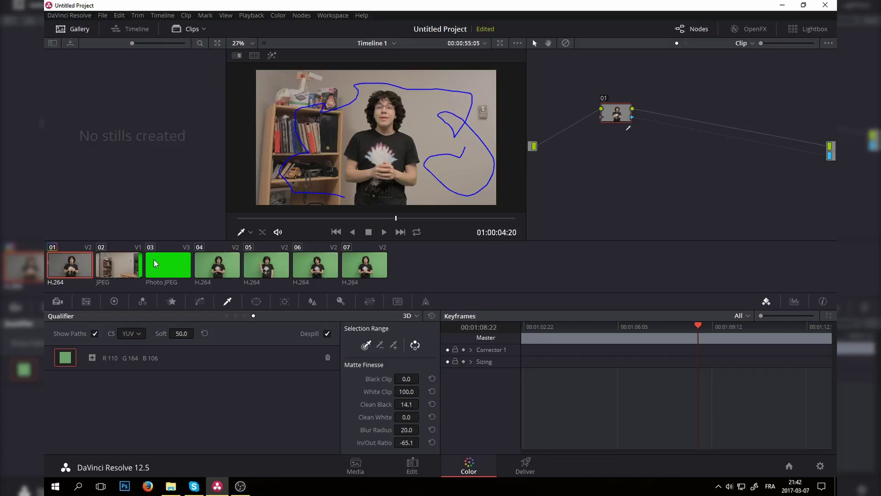
Step: Apply the keying grade from clip 01 to green screen clip 04
{"action": "left_click", "coordinate": [217, 270]}
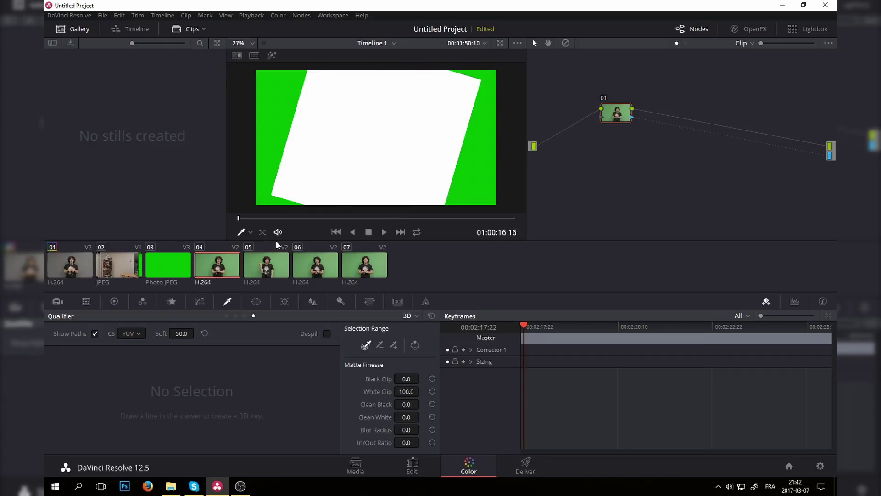
{"action": "left_click", "coordinate": [595, 329]}
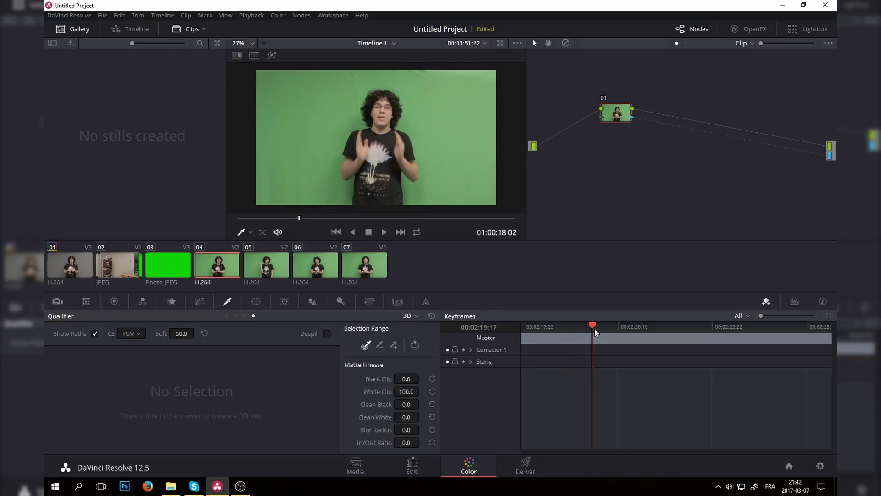
{"action": "left_click", "coordinate": [62, 267]}
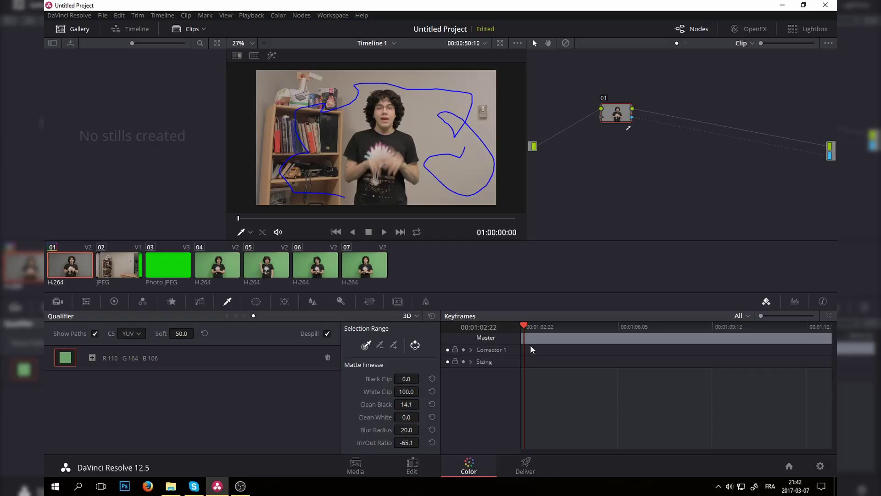
{"action": "left_click", "coordinate": [220, 266]}
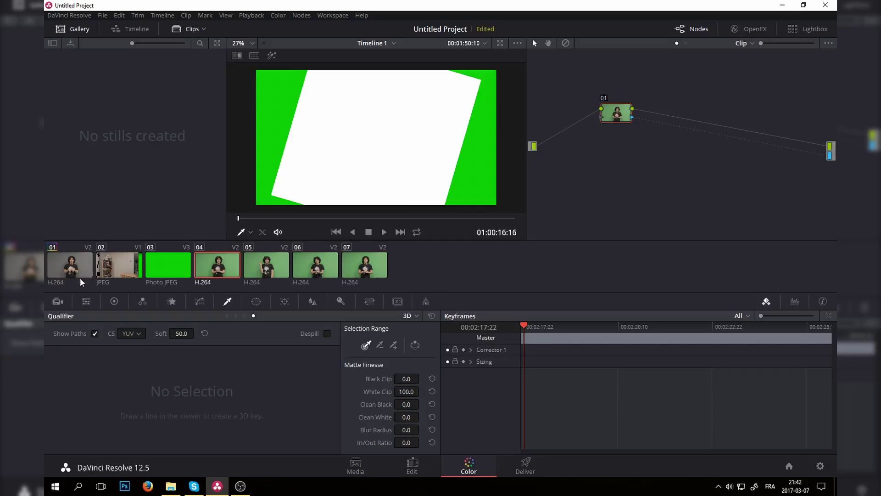
{"action": "right_click", "coordinate": [62, 265]}
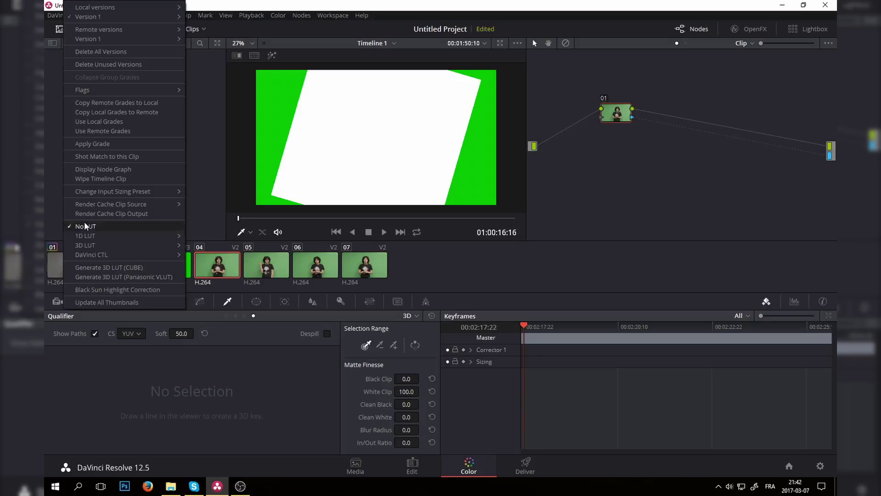
{"action": "left_click", "coordinate": [120, 144]}
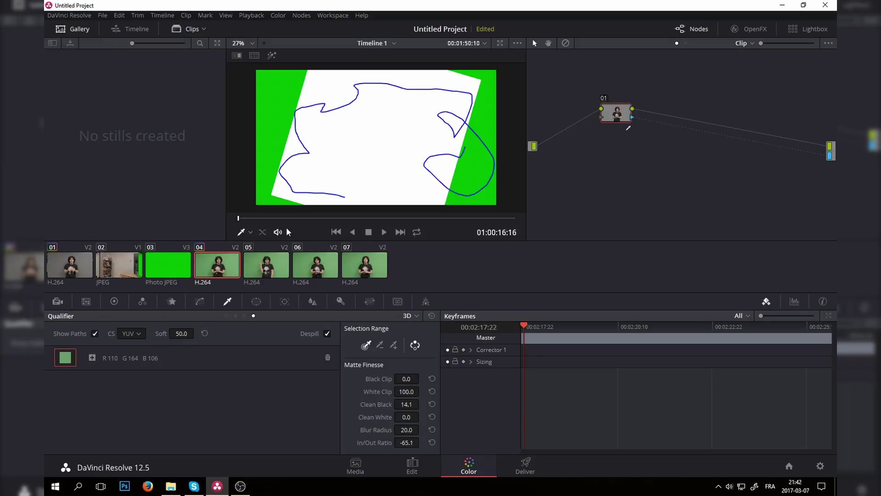
Step: On intro clip 03, sample the green around the red square with the 3D Qualifier and enable Despill
{"action": "mouse_move", "coordinate": [541, 338]}
{"action": "left_mouse_down"}
{"action": "mouse_move", "coordinate": [624, 330]}
{"action": "mouse_move", "coordinate": [677, 338]}
{"action": "mouse_move", "coordinate": [494, 342]}
{"action": "mouse_move", "coordinate": [572, 332]}
{"action": "mouse_move", "coordinate": [533, 331]}
{"action": "left_mouse_up"}
{"action": "left_click", "coordinate": [169, 267]}
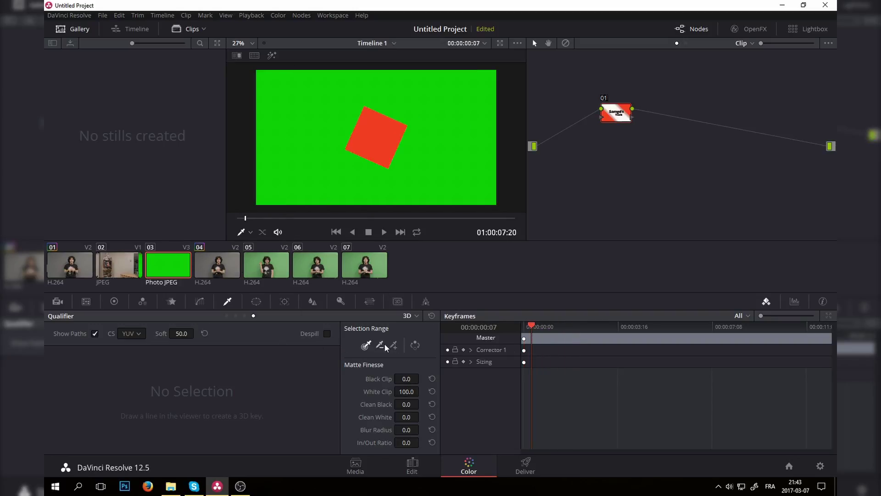
{"action": "mouse_move", "coordinate": [325, 132]}
{"action": "left_mouse_down"}
{"action": "mouse_move", "coordinate": [343, 181]}
{"action": "mouse_move", "coordinate": [408, 186]}
{"action": "mouse_move", "coordinate": [406, 118]}
{"action": "mouse_move", "coordinate": [362, 101]}
{"action": "mouse_move", "coordinate": [319, 101]}
{"action": "left_mouse_up"}
{"action": "left_click", "coordinate": [327, 333]}
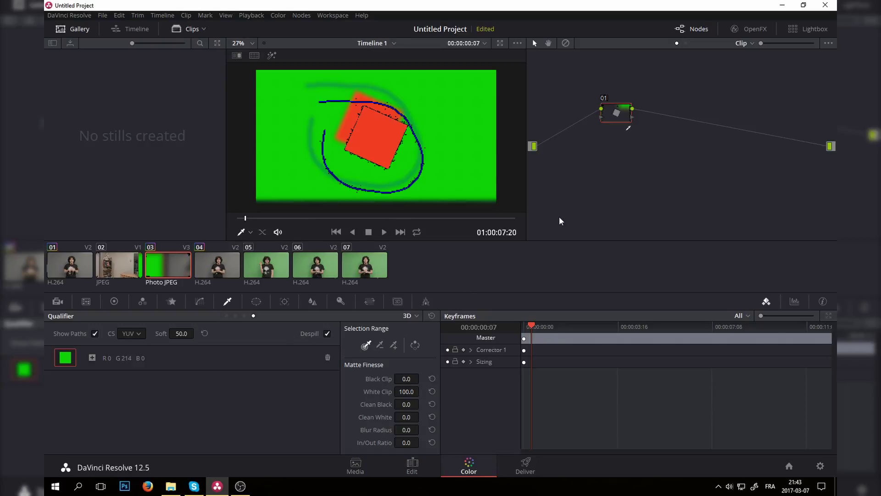
{"action": "right_click", "coordinate": [693, 156]}
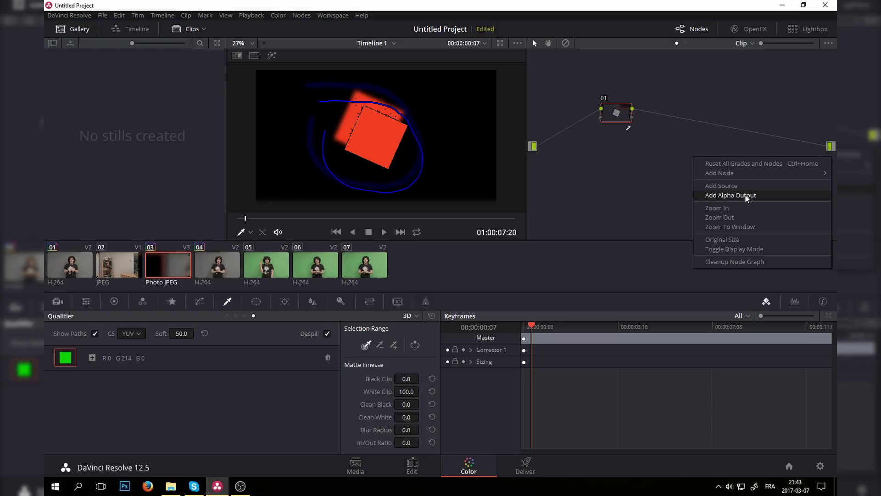
{"action": "left_click", "coordinate": [732, 186]}
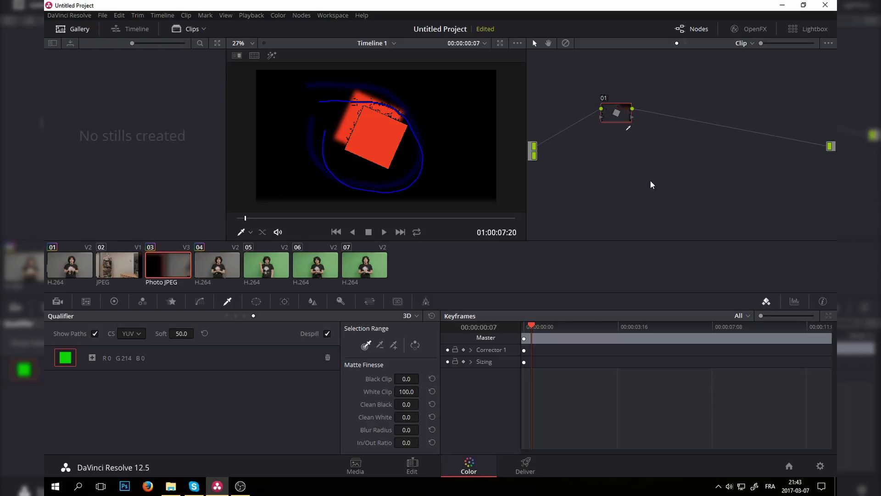
{"action": "key", "text": "ctrl+z"}
Step: Add an alpha output to clip 03's node graph and connect node 01's key output to it
{"action": "right_click", "coordinate": [644, 152]}
{"action": "left_click", "coordinate": [683, 181]}
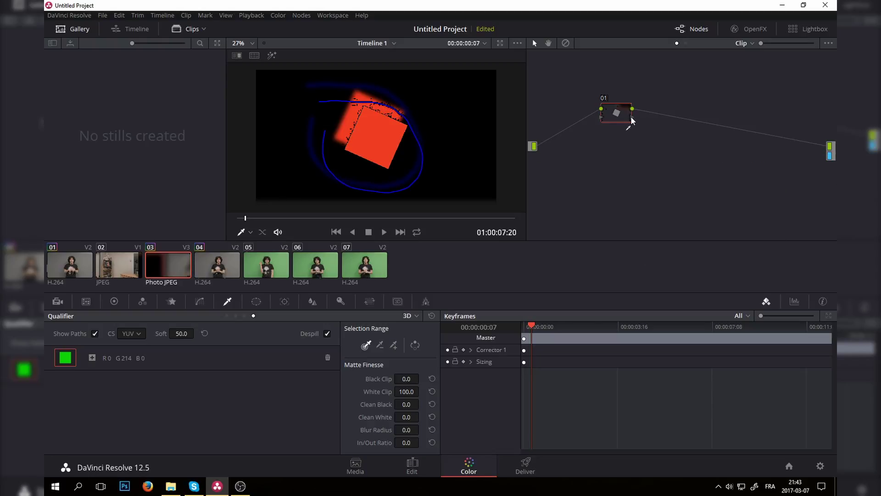
{"action": "left_click_drag", "start_coordinate": [826, 161], "coordinate": [830, 156]}
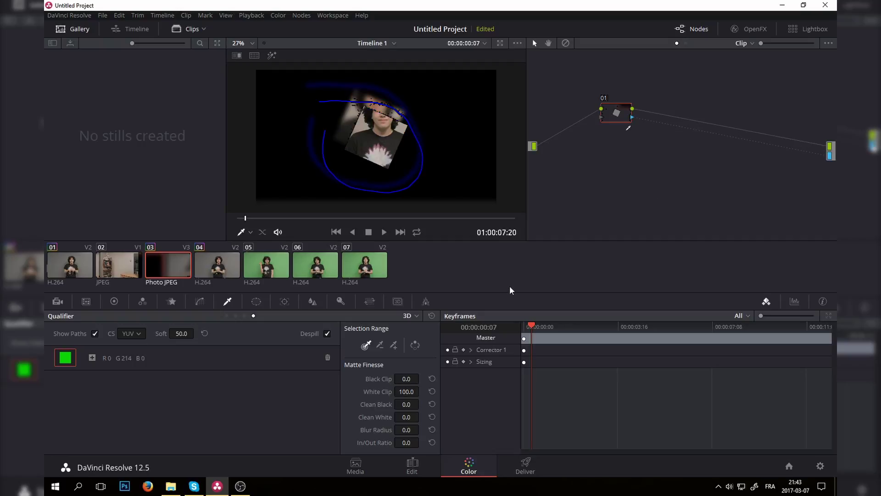
Step: Invert clip 03's key selection and refine its matte with Blur Radius 20.0 and In/Out Ratio -73.1
{"action": "left_click", "coordinate": [415, 344]}
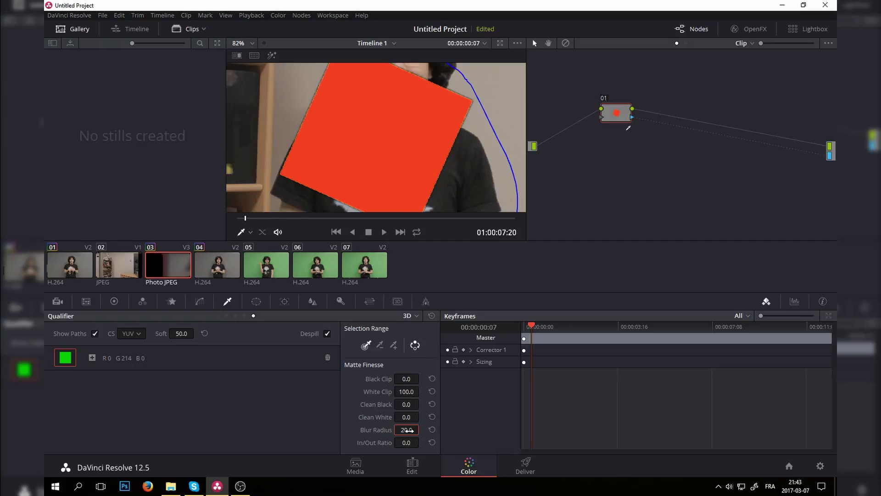
{"action": "left_click_drag", "start_coordinate": [407, 441], "coordinate": [422, 442]}
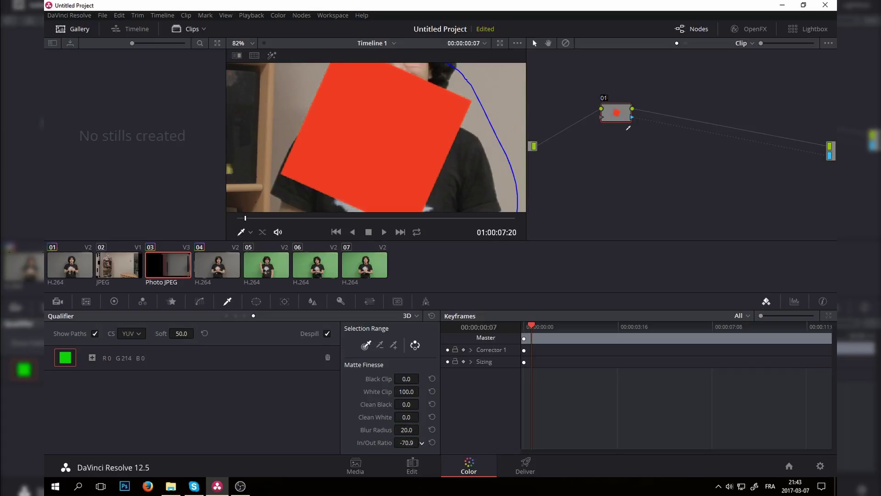
{"action": "scroll", "coordinate": [454, 196], "scroll_direction": "down", "scroll_amount": 6}
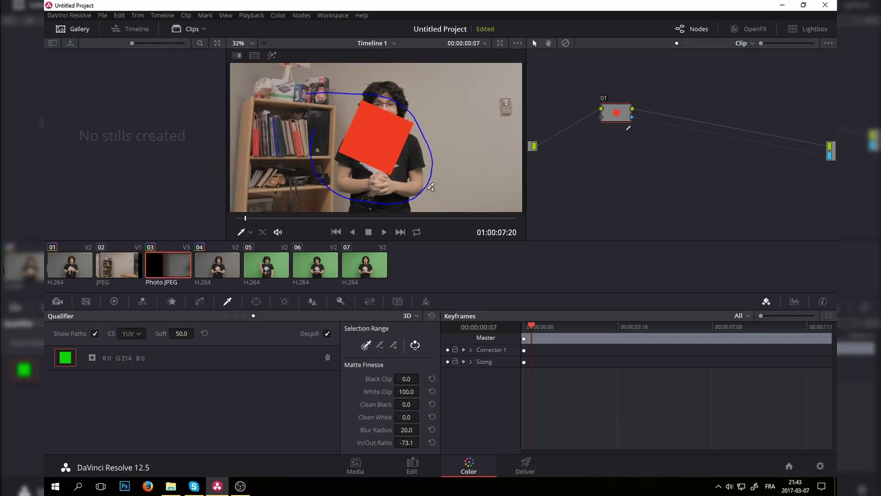
Step: Return to the Edit page and scrub back to the start of the timeline to review the composite
{"action": "left_click", "coordinate": [413, 466]}
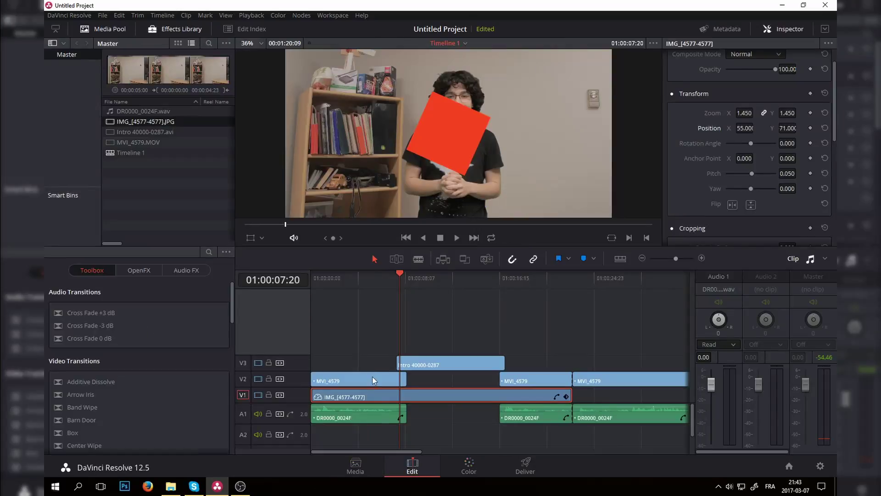
{"action": "left_click_drag", "start_coordinate": [356, 296], "coordinate": [250, 292]}
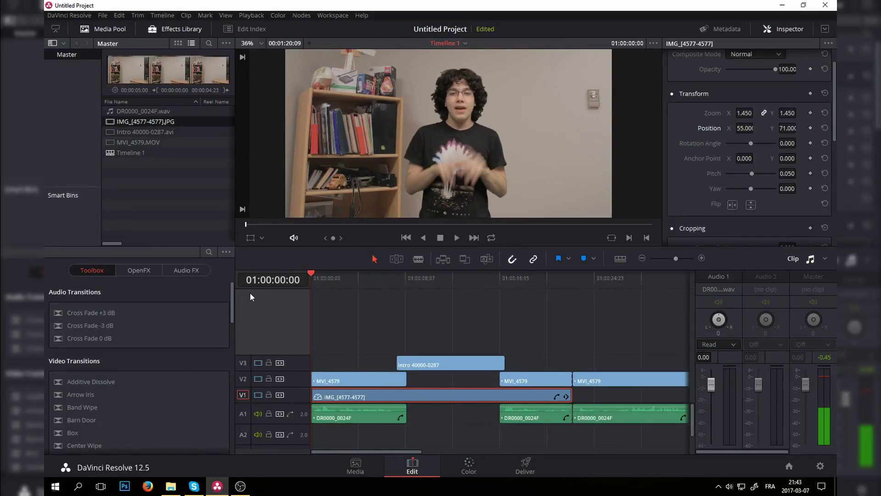